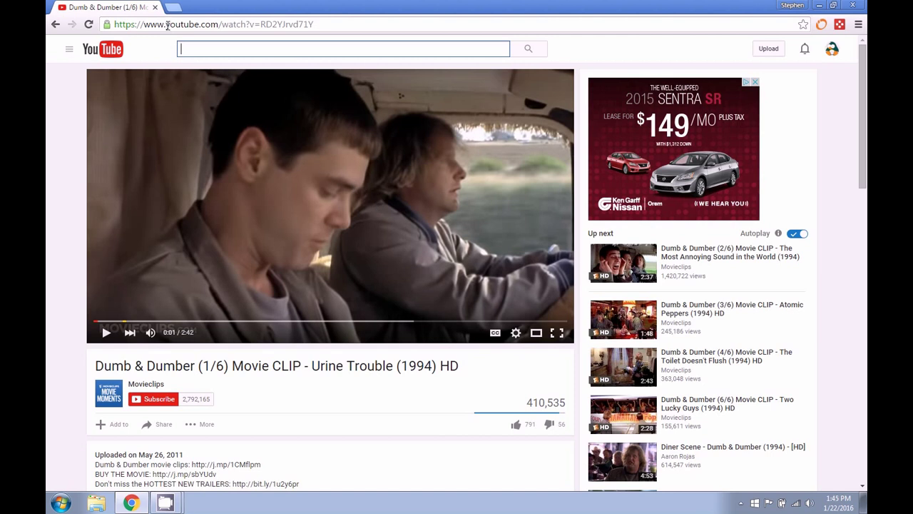
# - Load the YouTube clip on gifs.com by inserting 'gif' before 'youtube.com' in its address
pyautogui.click(167, 25)
pyautogui.click(166, 26)
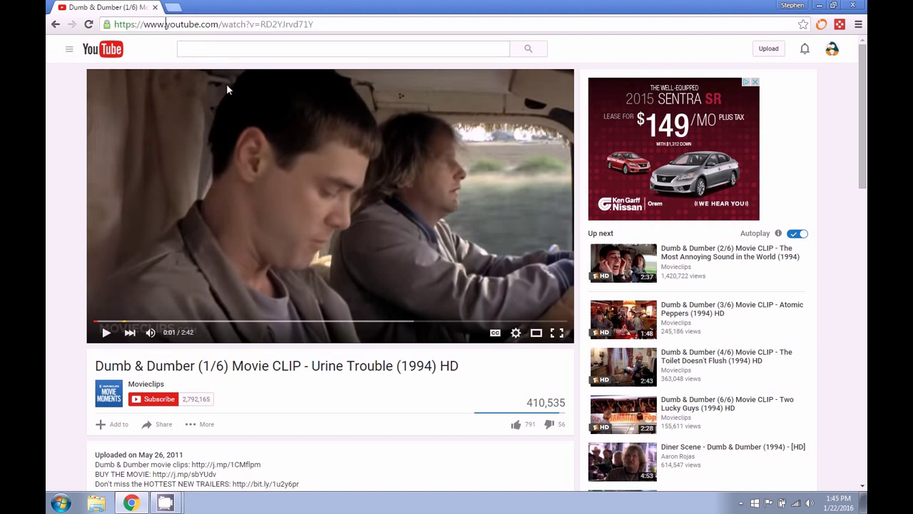
pyautogui.write('gif')
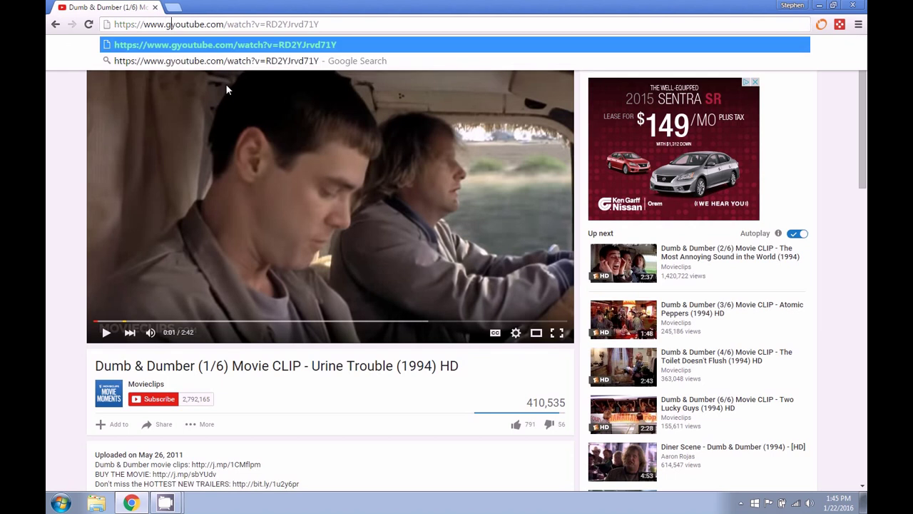
pyautogui.press('Return')
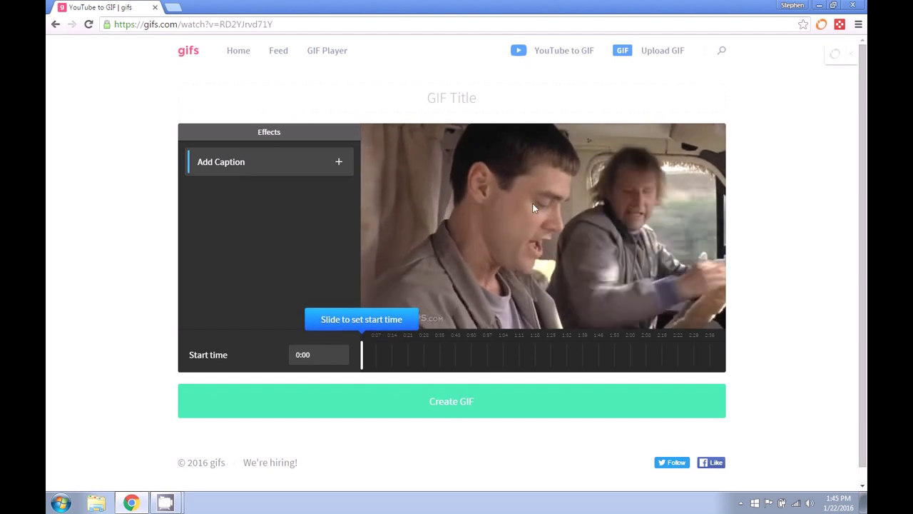
# - Set the GIF's start to 1:57 in the clip and lengthen its duration to 9 seconds
pyautogui.moveTo(535, 206)
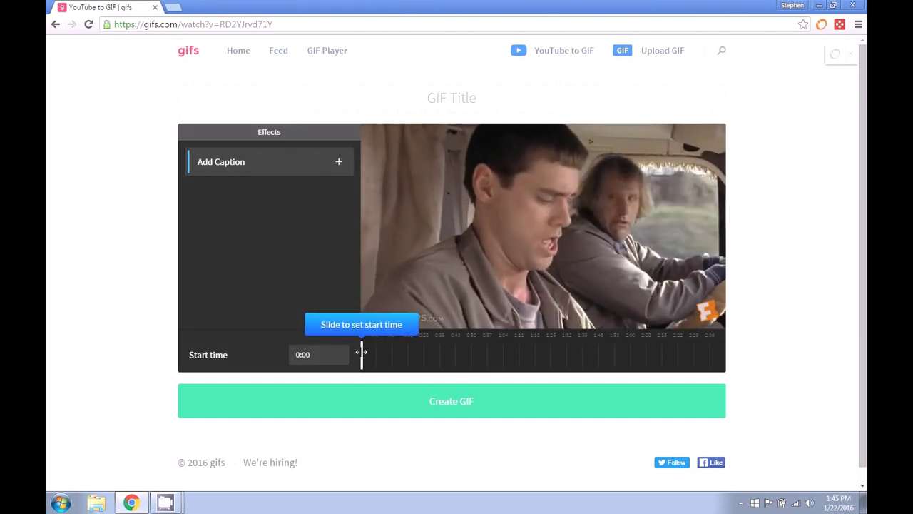
pyautogui.moveTo(364, 355); pyautogui.dragTo(624, 355)
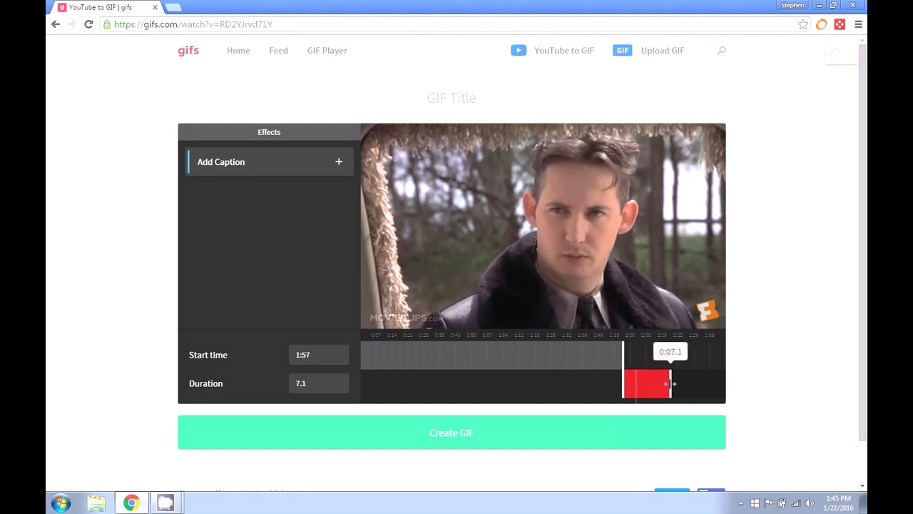
pyautogui.moveTo(670, 384); pyautogui.dragTo(683, 386)
pyautogui.click(339, 380)
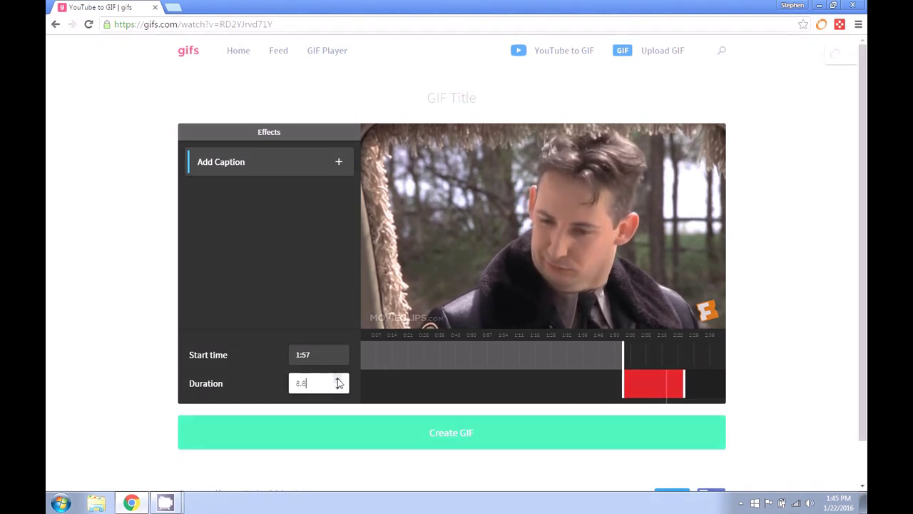
pyautogui.click(339, 380)
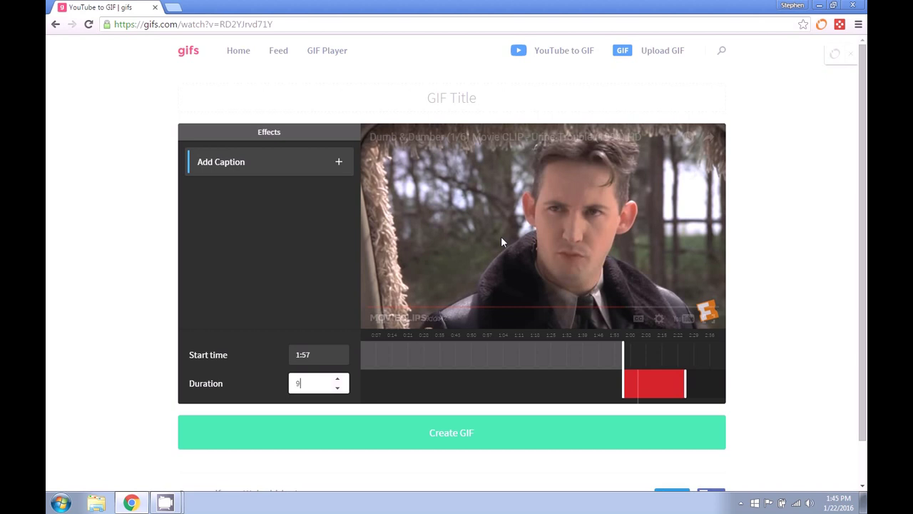
# - Add the caption 'My Reaction to Diet Coke' and drag it lower over the video
pyautogui.click(245, 162)
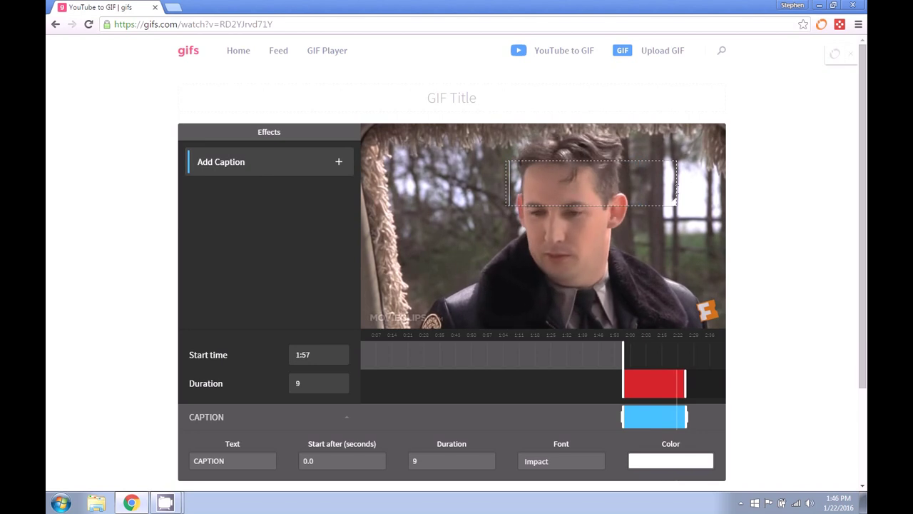
pyautogui.write('My React')
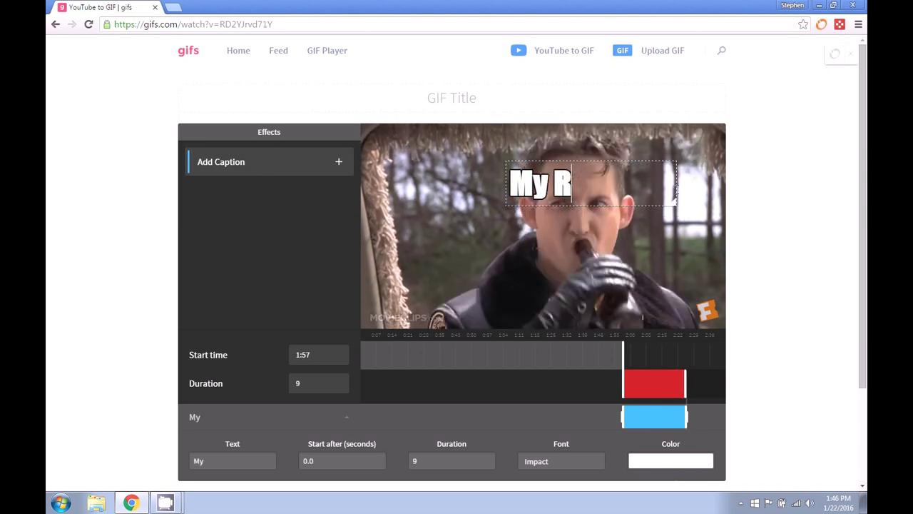
pyautogui.write('ion')
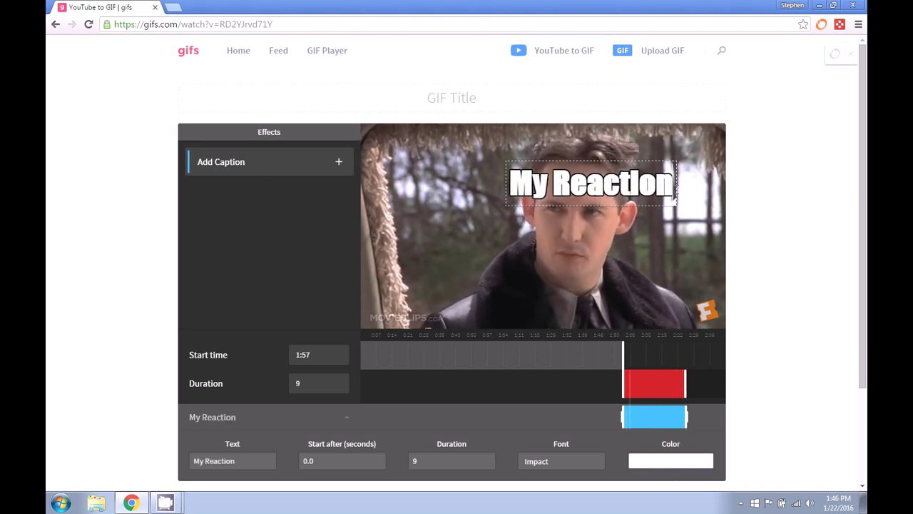
pyautogui.write(' to Diet Coke')
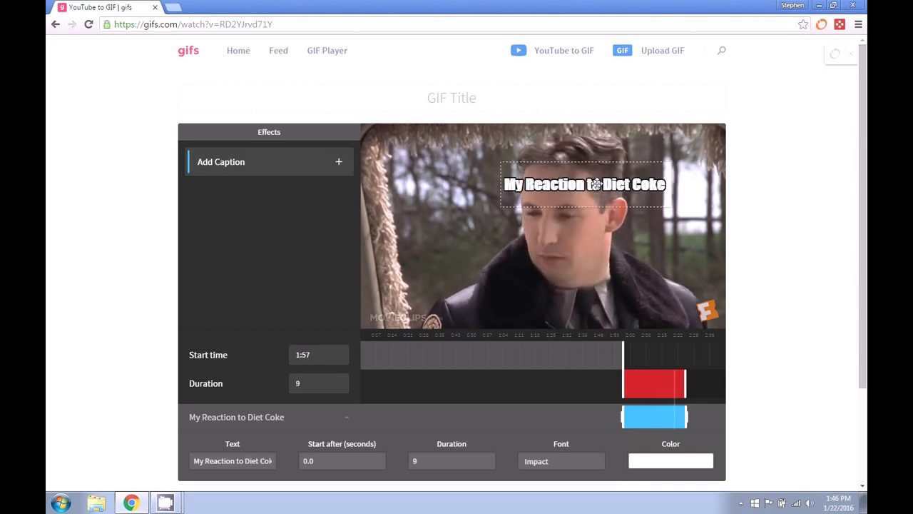
pyautogui.moveTo(560, 281); pyautogui.dragTo(557, 297)
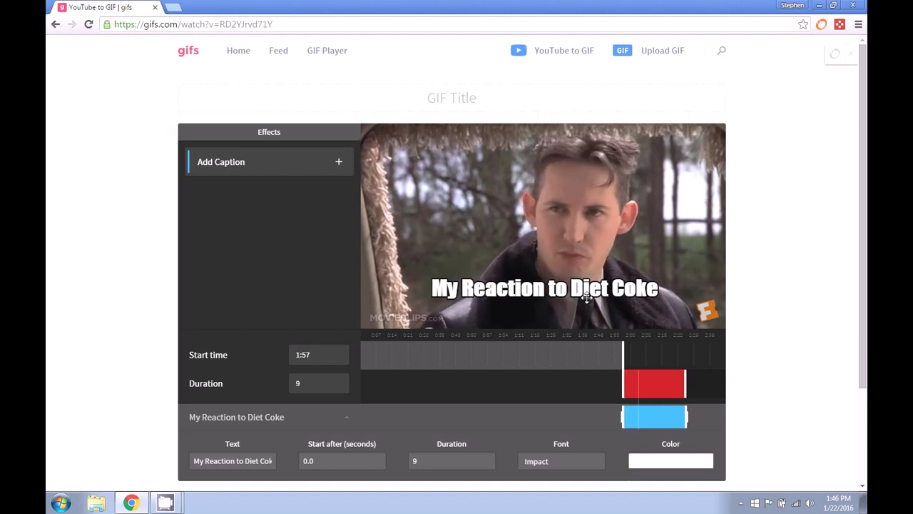
pyautogui.scroll(-1, 737, 259)
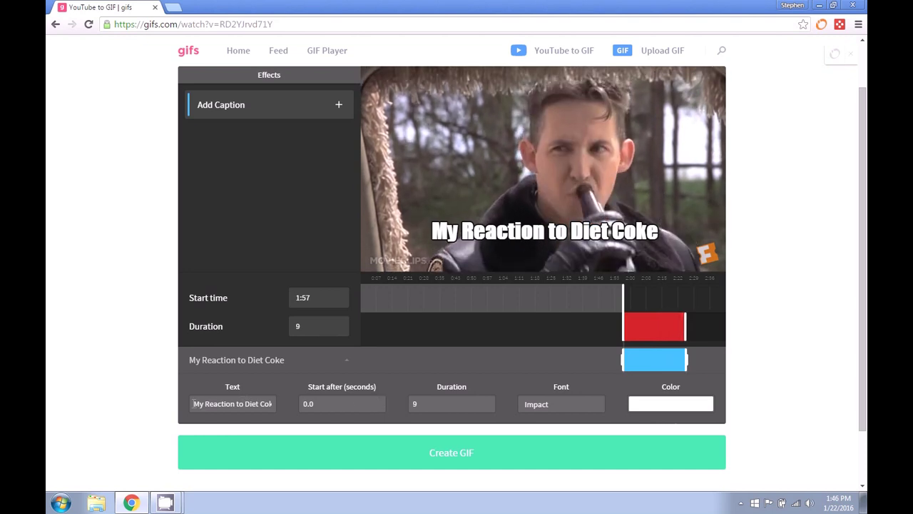
# - Delay the caption to start 2 seconds in, keeping its font as Impact
pyautogui.moveTo(192, 404); pyautogui.dragTo(257, 405)
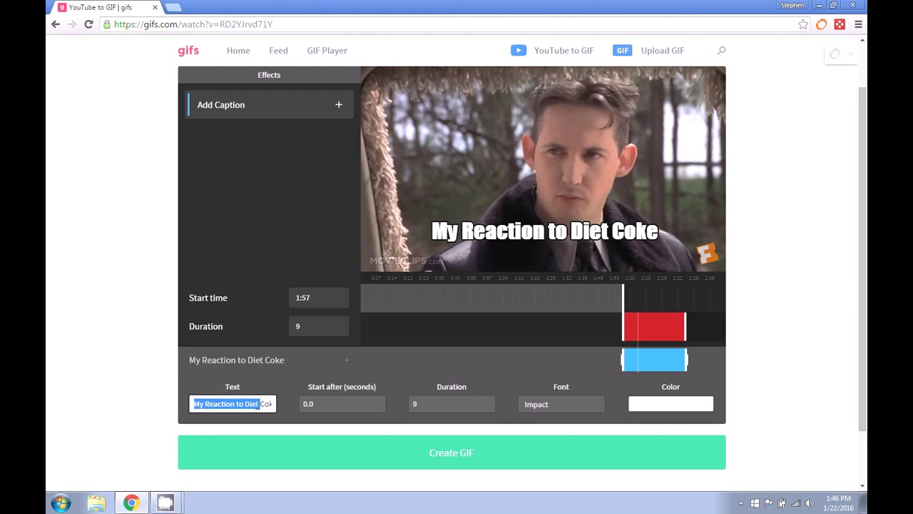
pyautogui.click(287, 401)
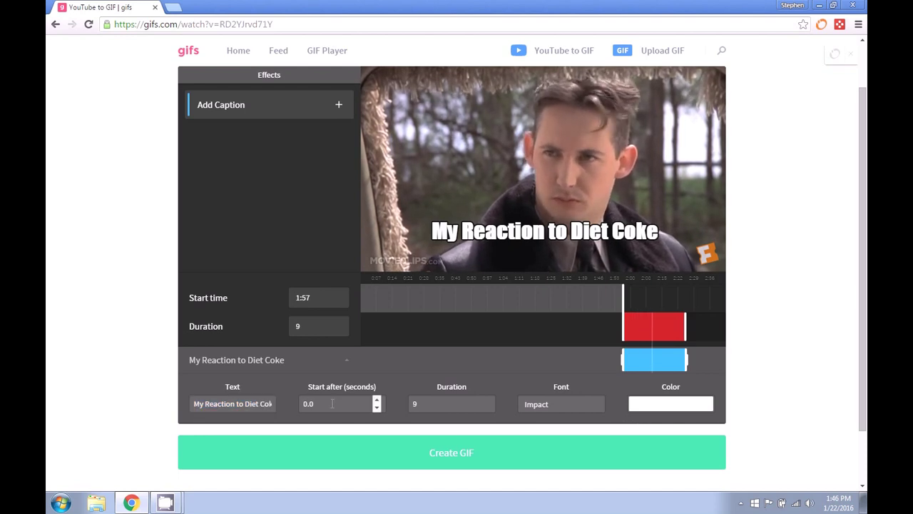
pyautogui.click(378, 402)
pyautogui.click(378, 401)
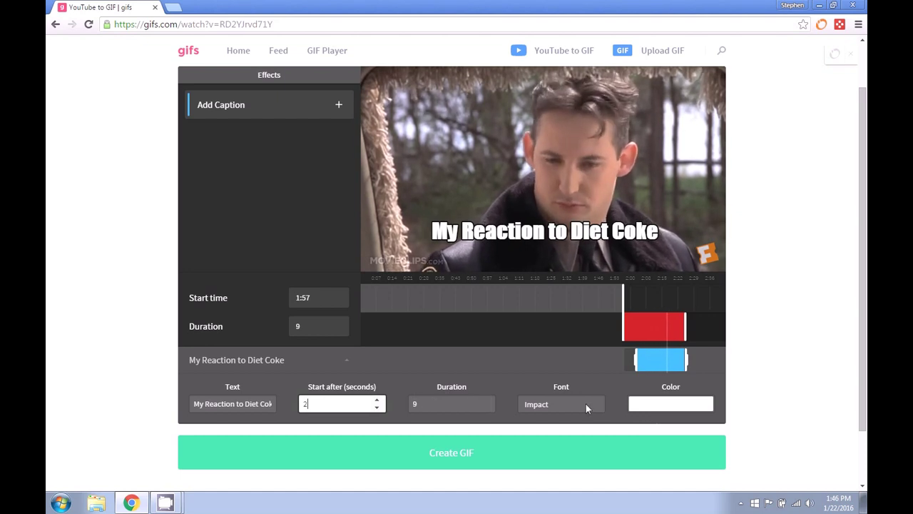
pyautogui.click(559, 405)
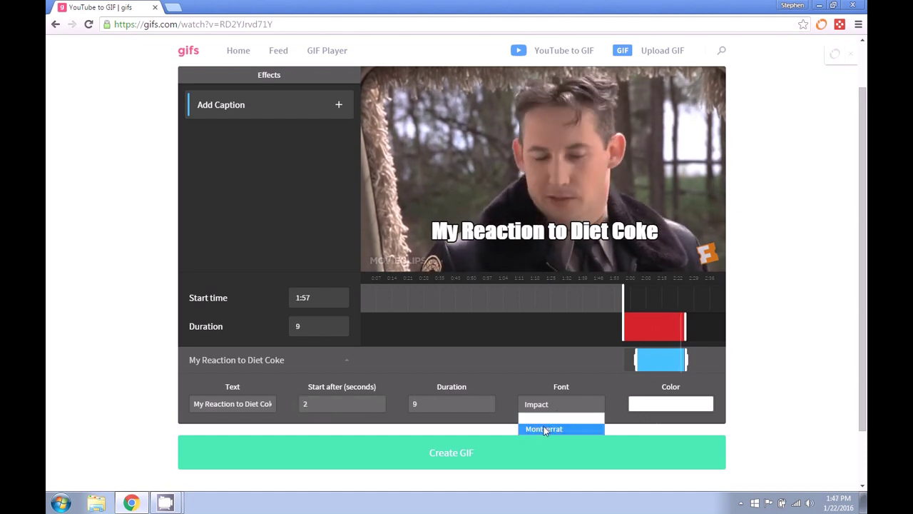
pyautogui.click(544, 429)
pyautogui.click(543, 411)
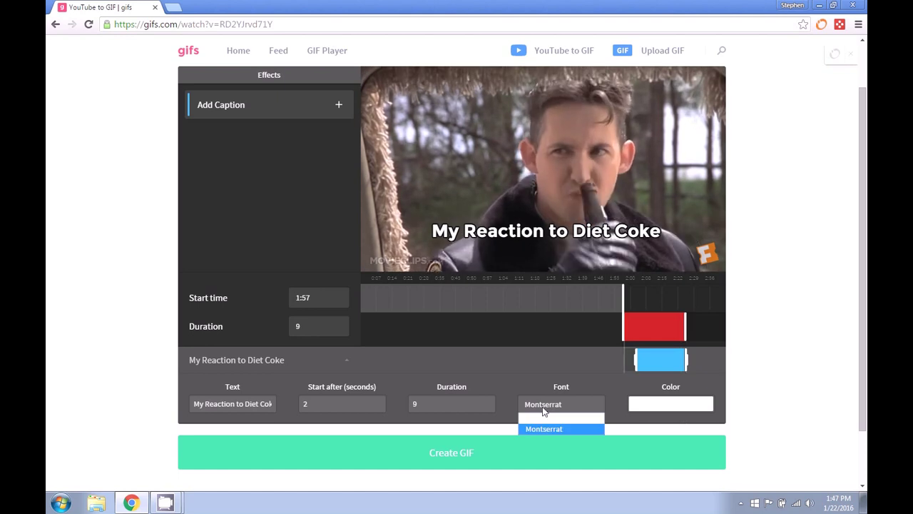
pyautogui.click(544, 417)
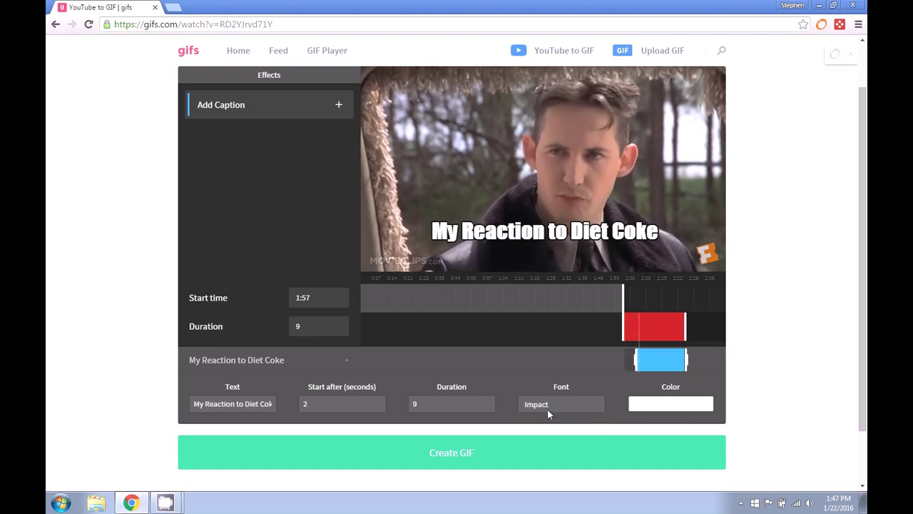
# - Change the caption colour from red to white
pyautogui.click(651, 406)
pyautogui.click(707, 298)
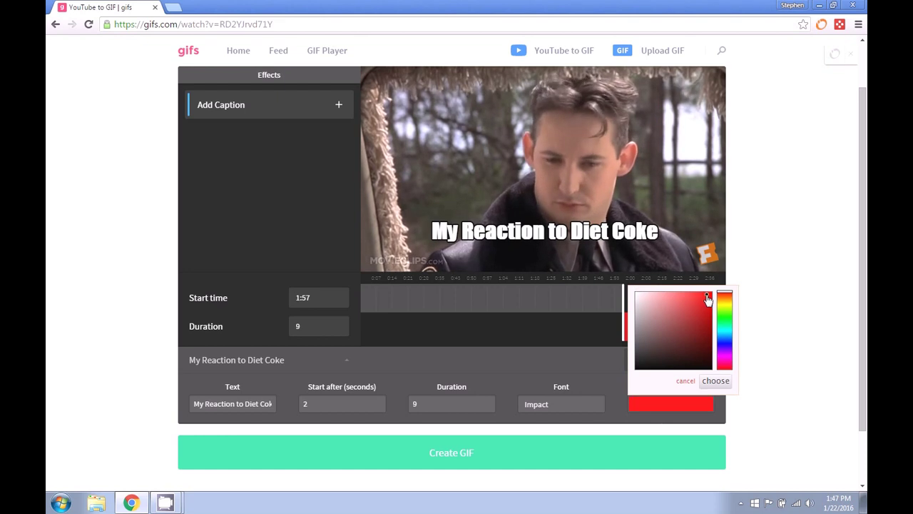
pyautogui.click(716, 380)
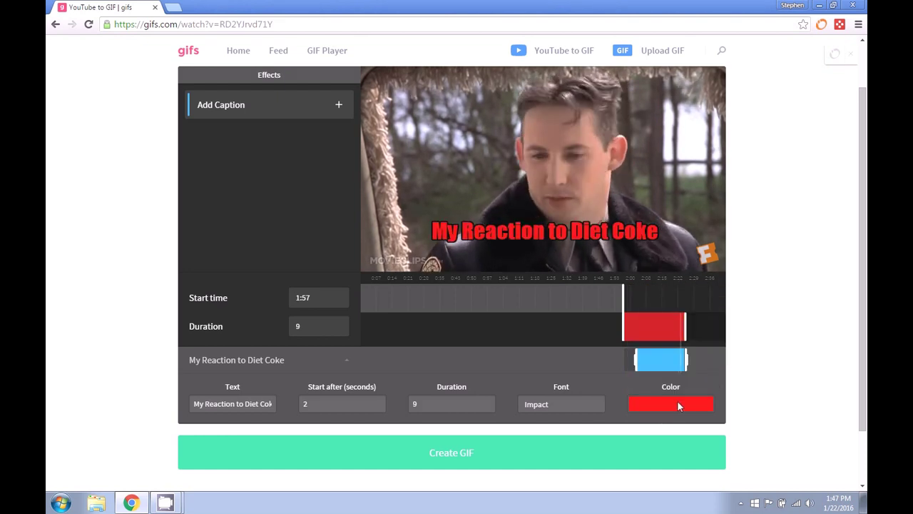
pyautogui.click(677, 400)
pyautogui.click(636, 294)
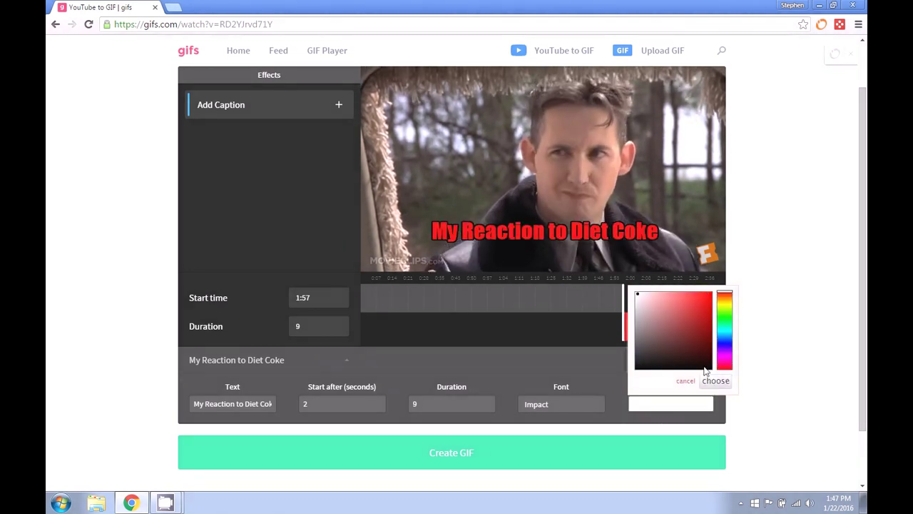
pyautogui.click(715, 381)
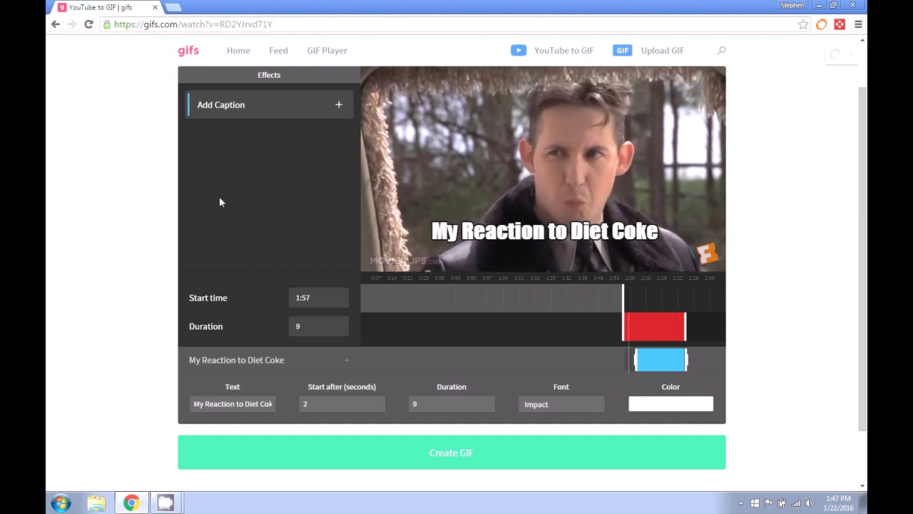
pyautogui.scroll(1, 221, 203)
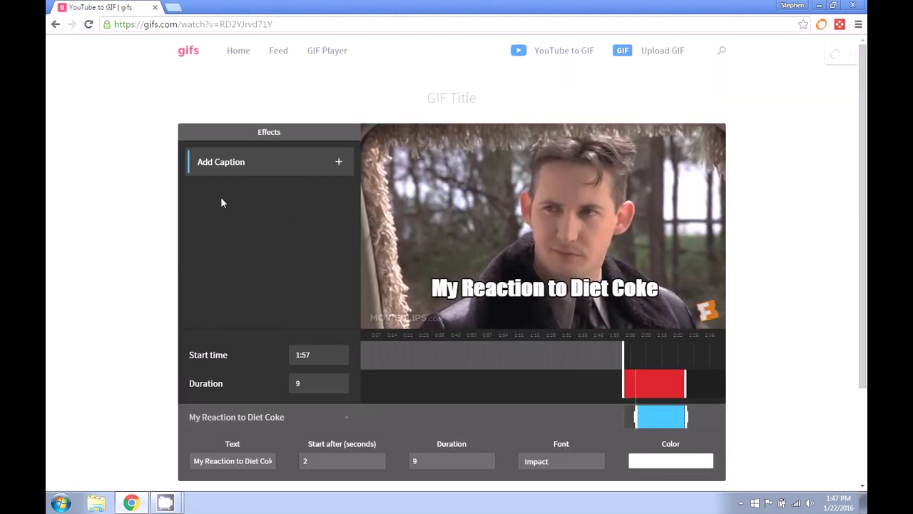
# - Title the GIF 'Diet Coke' and create it
pyautogui.click(452, 99)
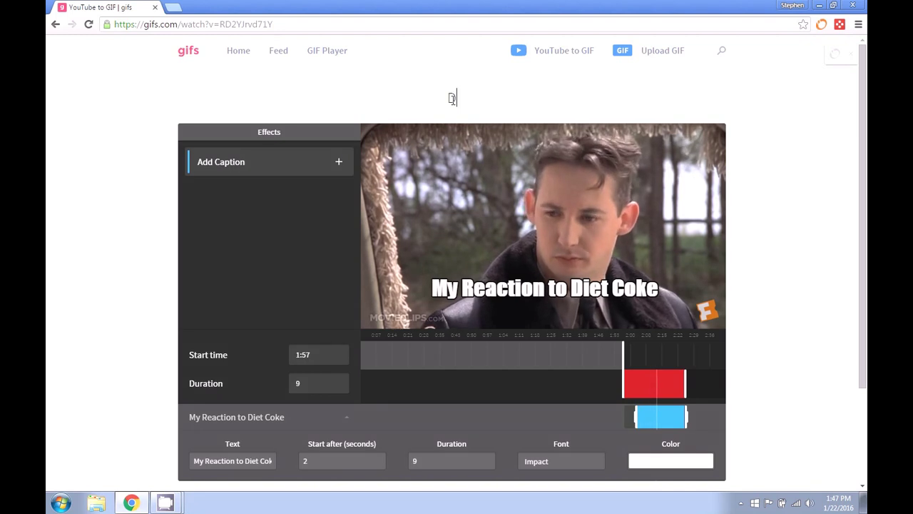
pyautogui.write('Diet Coke')
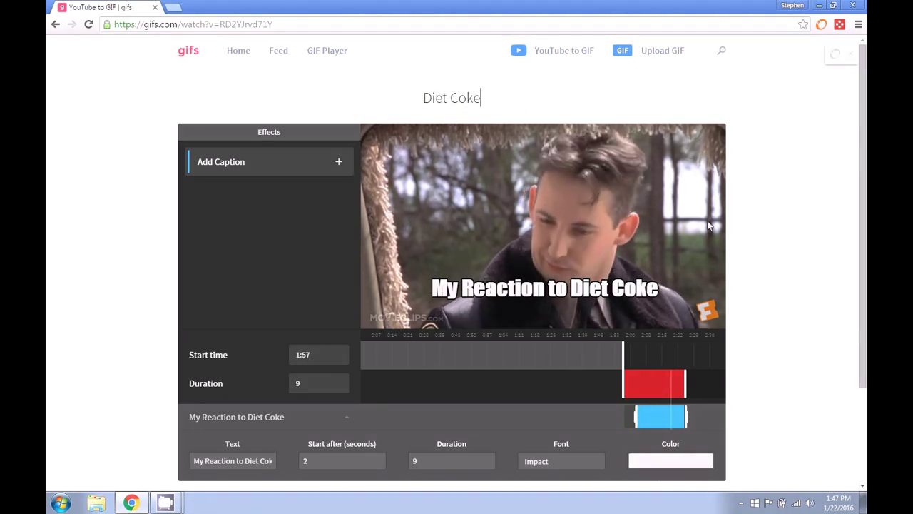
pyautogui.scroll(-1, 763, 225)
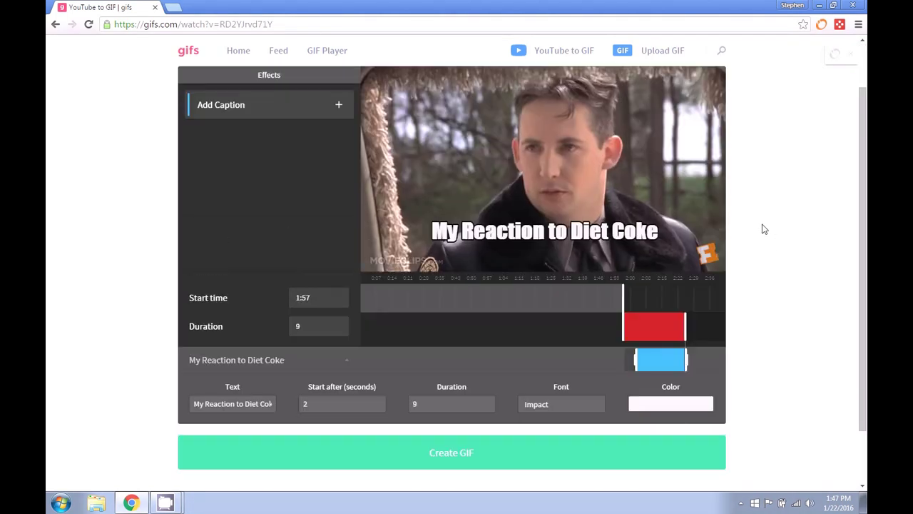
pyautogui.click(455, 461)
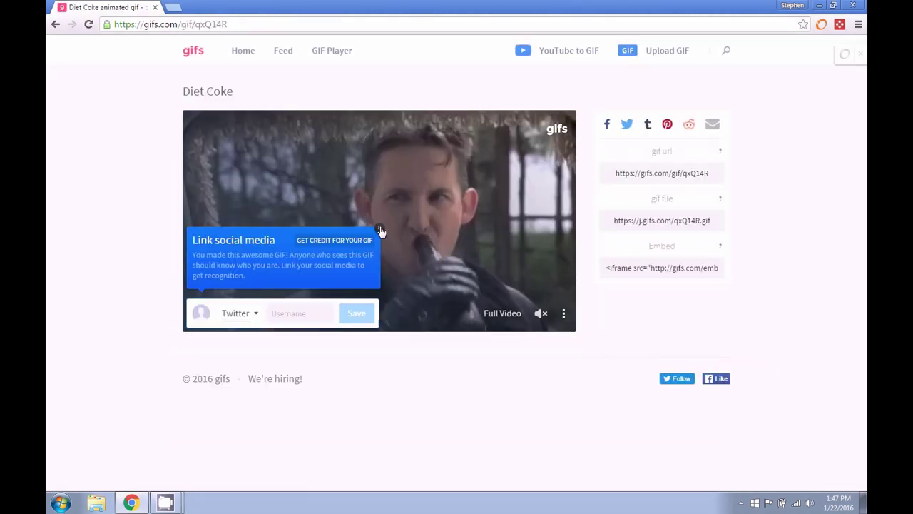
# - Close the social media popup and copy the GIF's file link
pyautogui.click(378, 228)
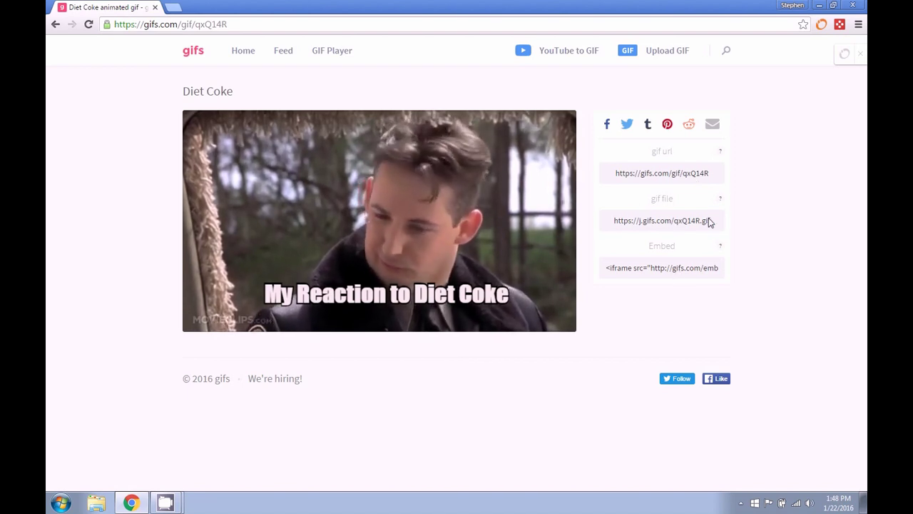
pyautogui.click(612, 220)
pyautogui.moveTo(660, 219); pyautogui.dragTo(719, 217)
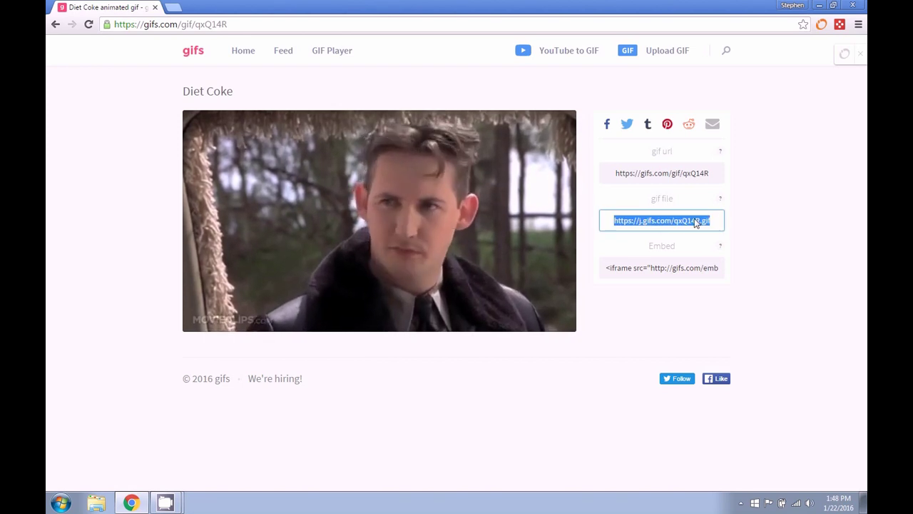
pyautogui.rightClick(687, 220)
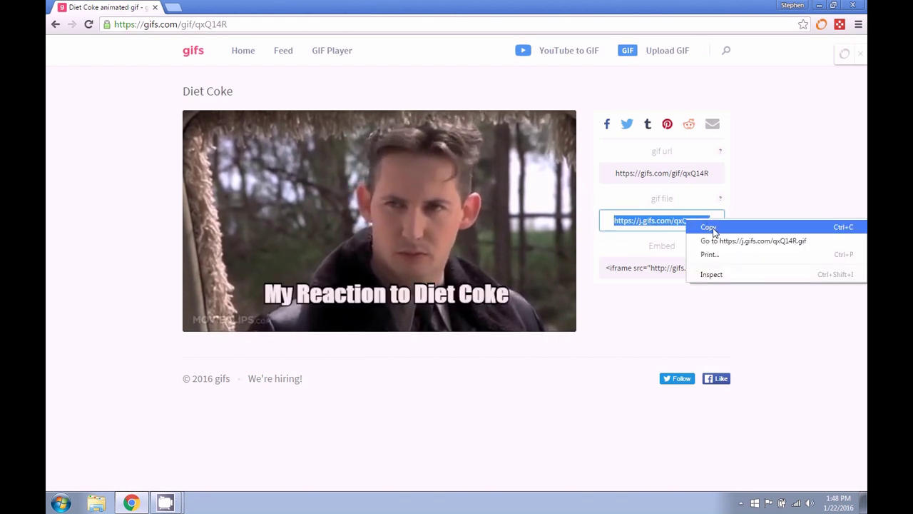
pyautogui.click(709, 227)
# - Paste the GIF file link into a new tab and load it
pyautogui.click(175, 10)
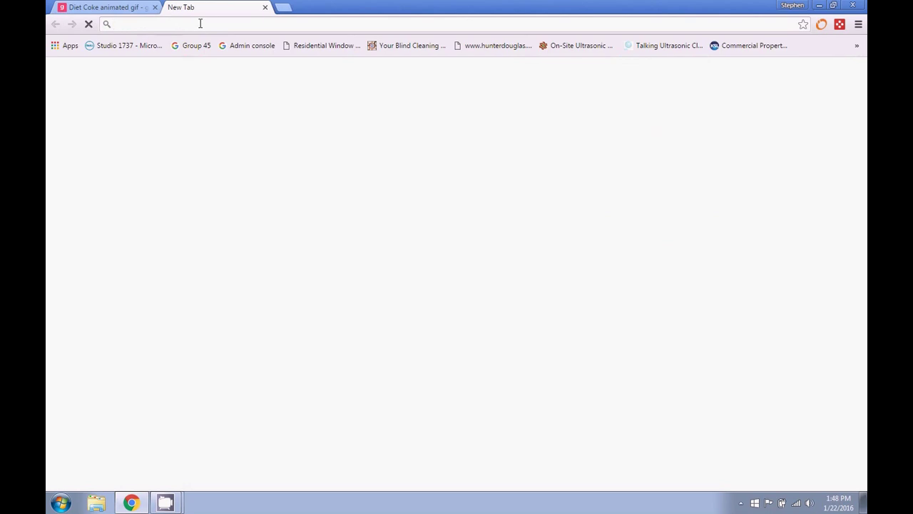
pyautogui.rightClick(201, 25)
pyautogui.click(240, 94)
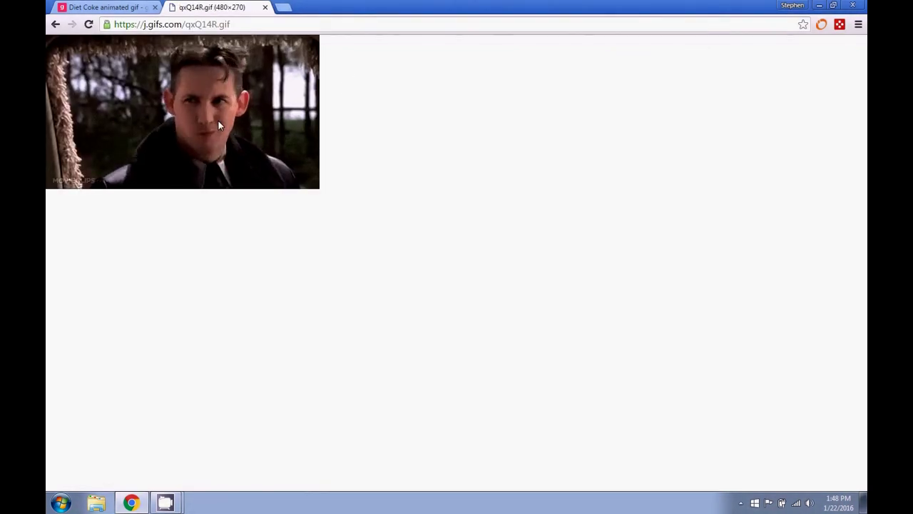
# - Save the GIF image to the desktop as Diet Coke.gif, replacing the existing file
pyautogui.rightClick(266, 117)
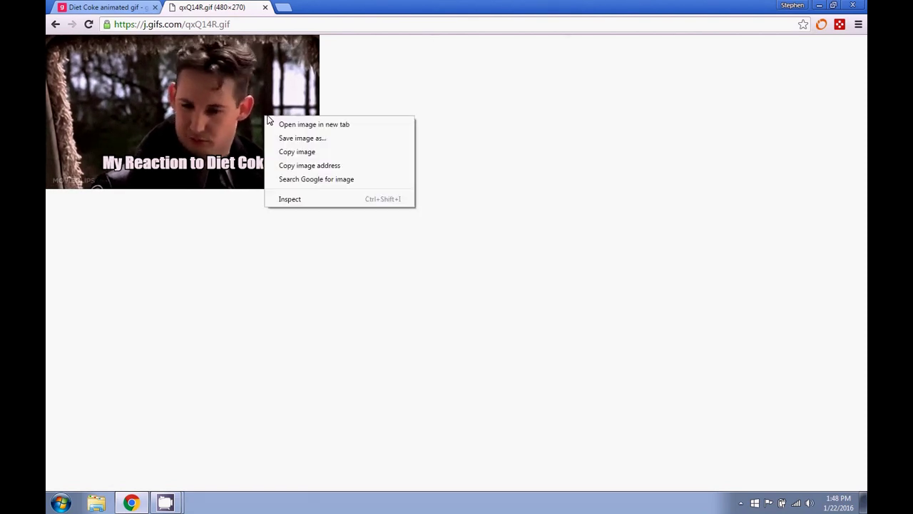
pyautogui.click(320, 138)
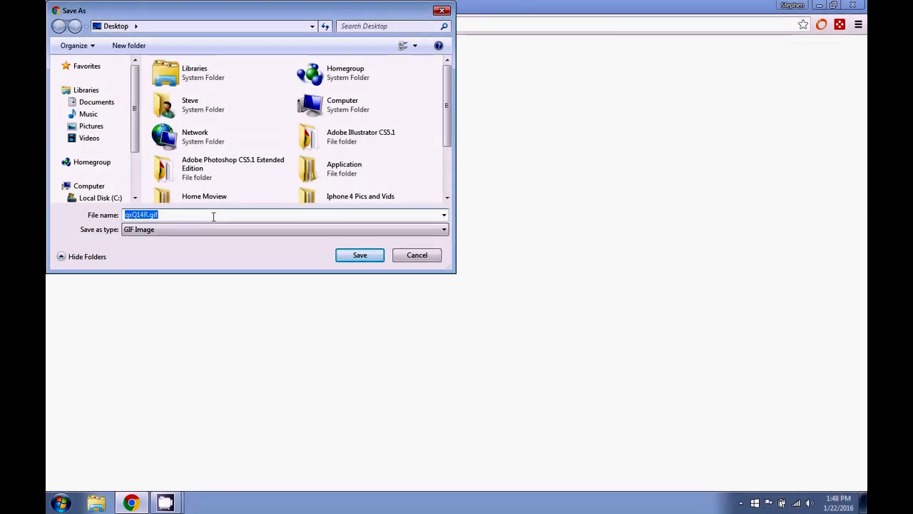
pyautogui.write('Diet Coke')
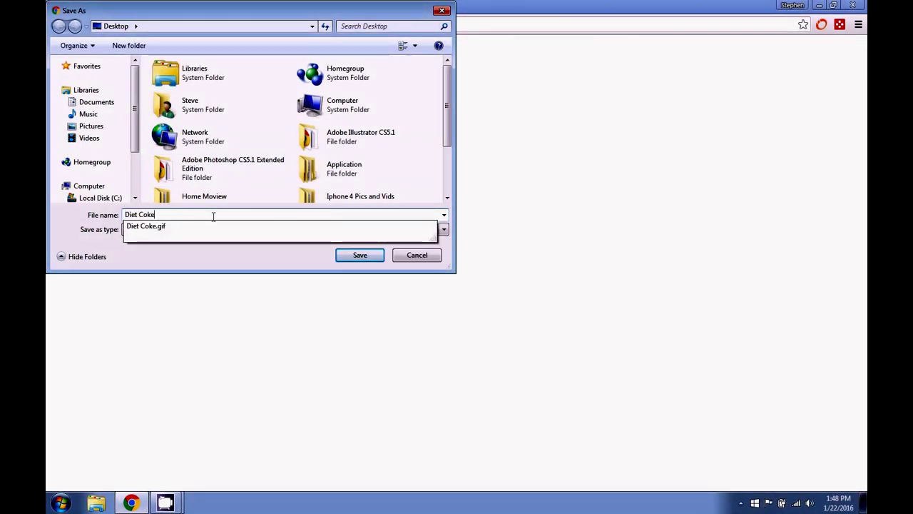
pyautogui.click(257, 258)
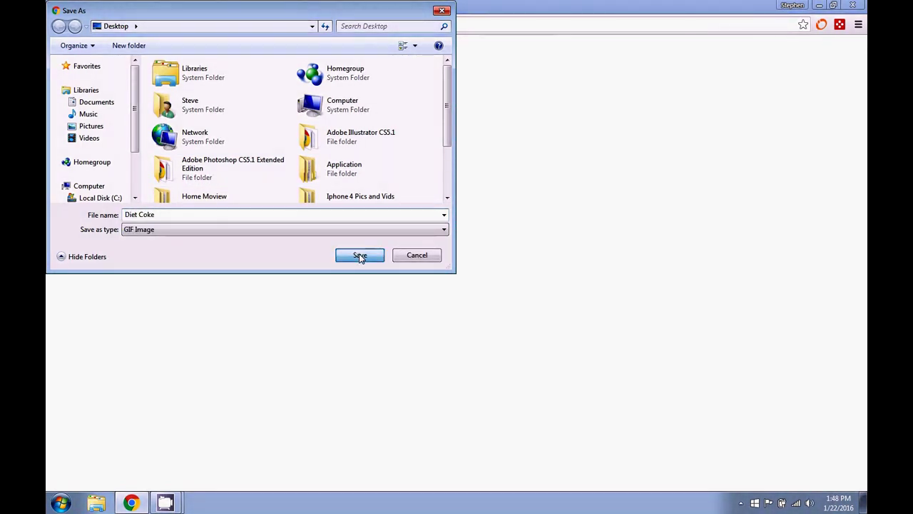
pyautogui.click(360, 255)
pyautogui.click(503, 255)
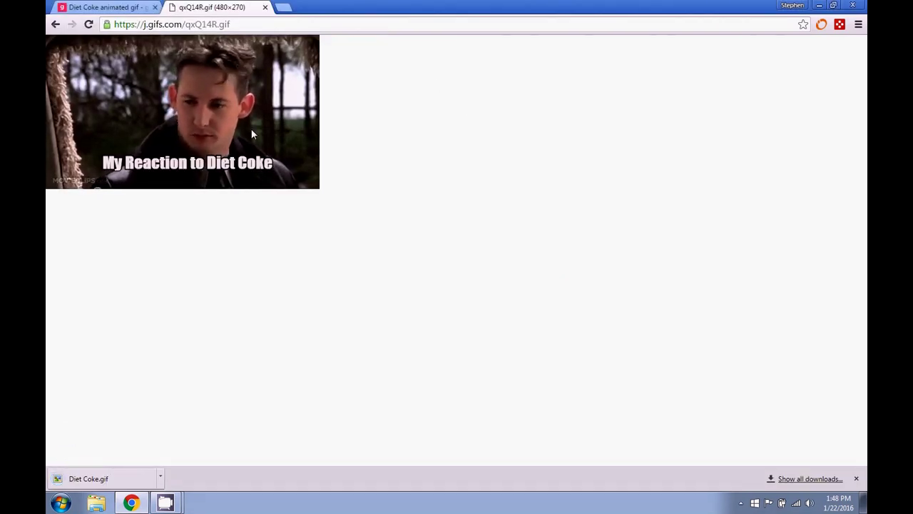
pyautogui.press('F9')
pyautogui.click(820, 7)
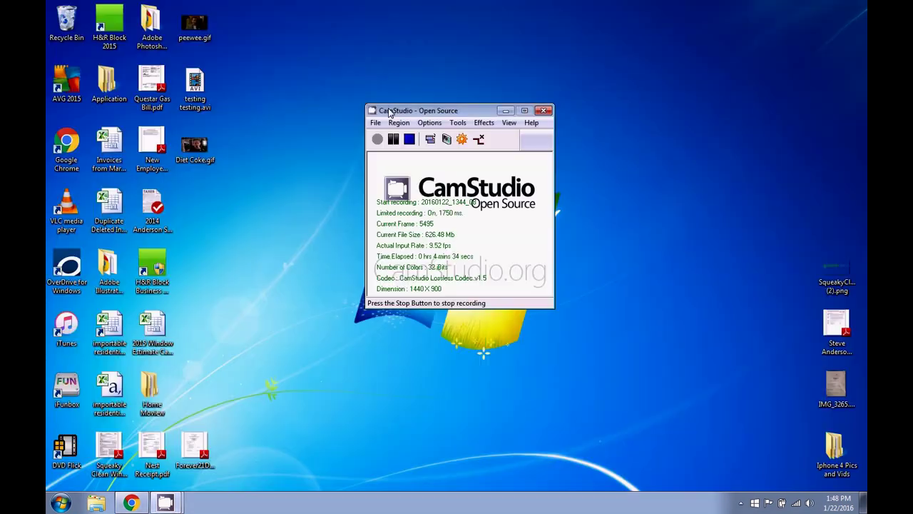
pyautogui.click(505, 110)
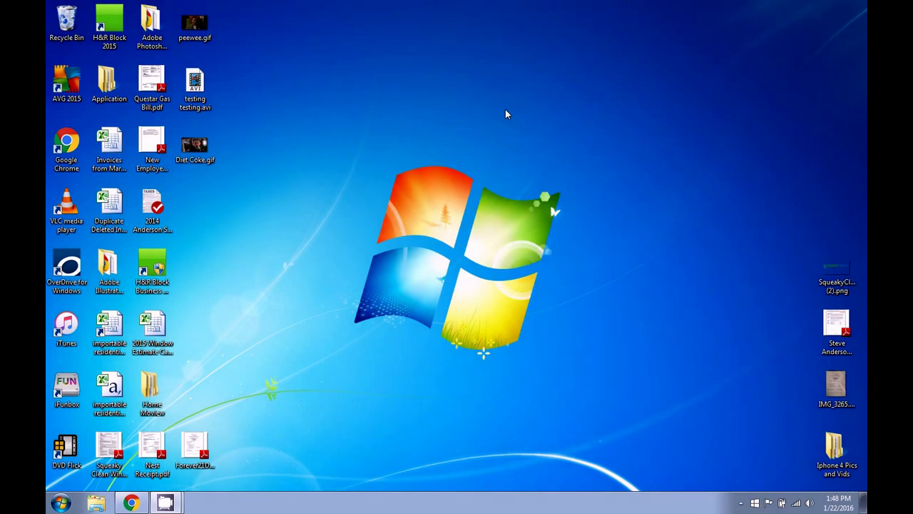
pyautogui.doubleClick(195, 147)
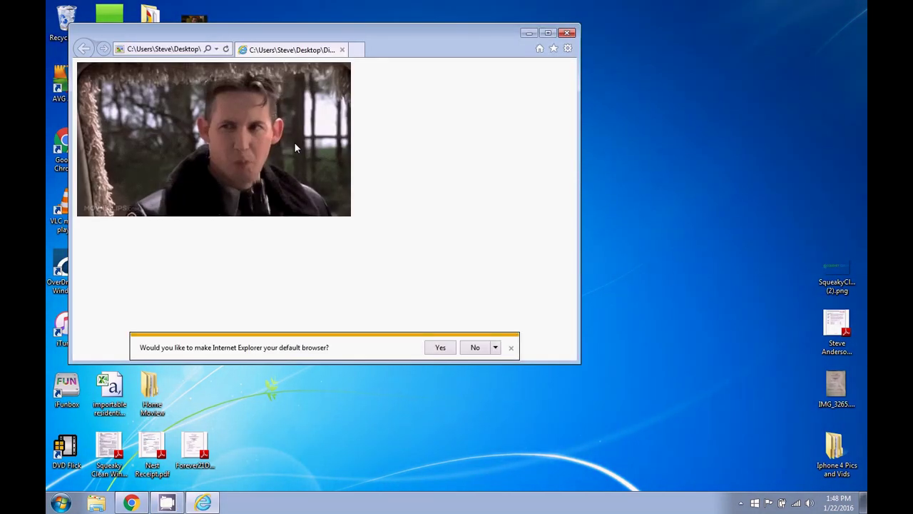
pyautogui.click(565, 34)
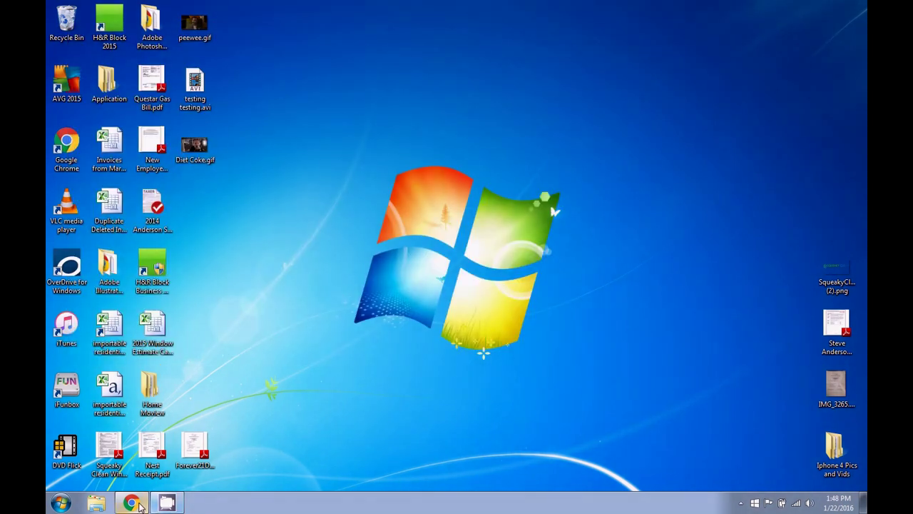
# - Switch back to Chrome showing the captioned Diet Coke GIF tab
pyautogui.hotkey('alt', 'Tab')
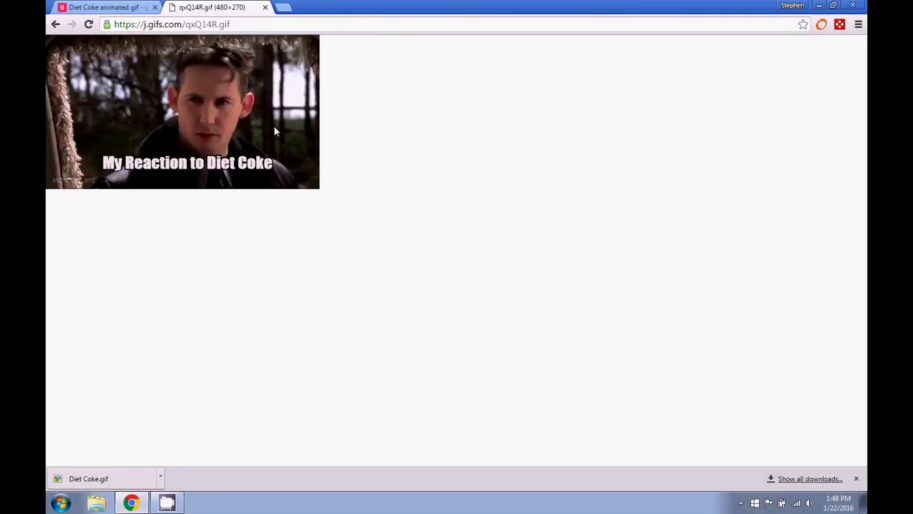